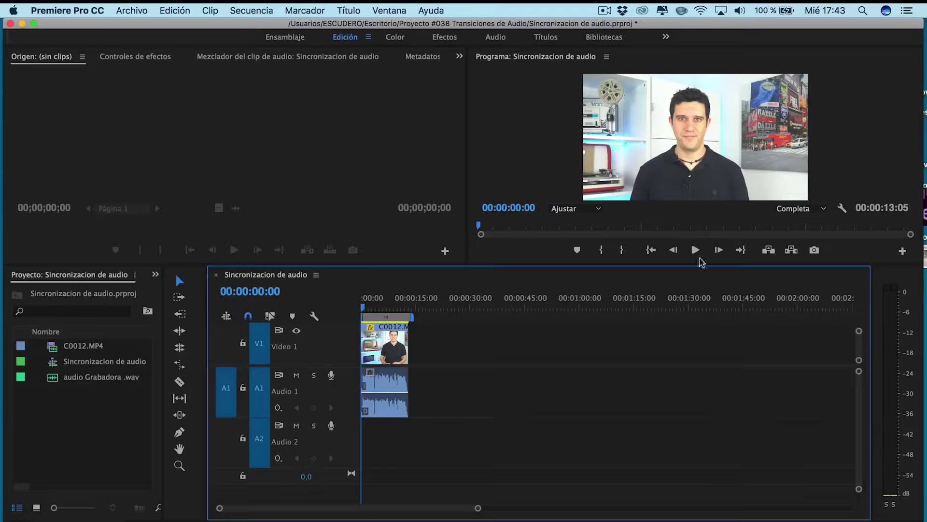
- Play C0012.MP4 in the sequence through to its end at 00:00:13:05
click(696, 251)
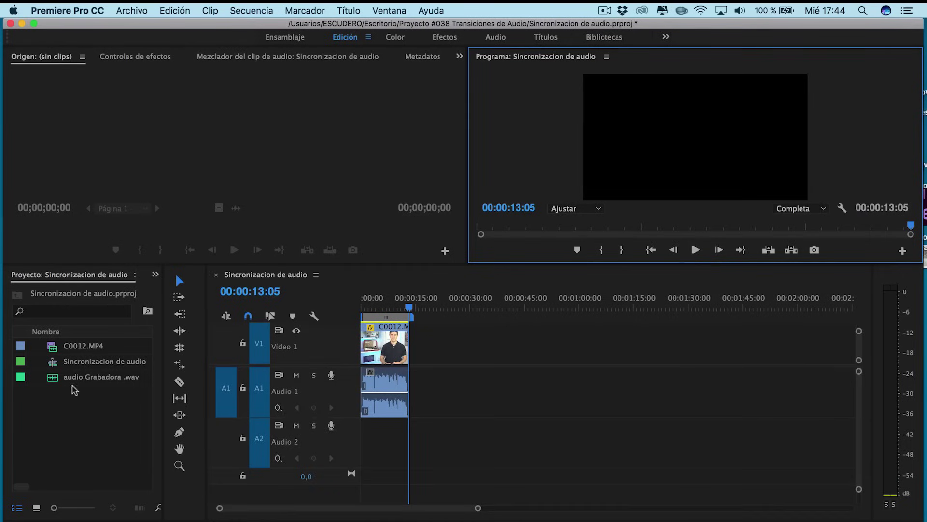
- Add 'audio Grabadora .wav' to Audio 2 and play through it, skipping ahead to about 1:44
drag(59, 378, 359, 443)
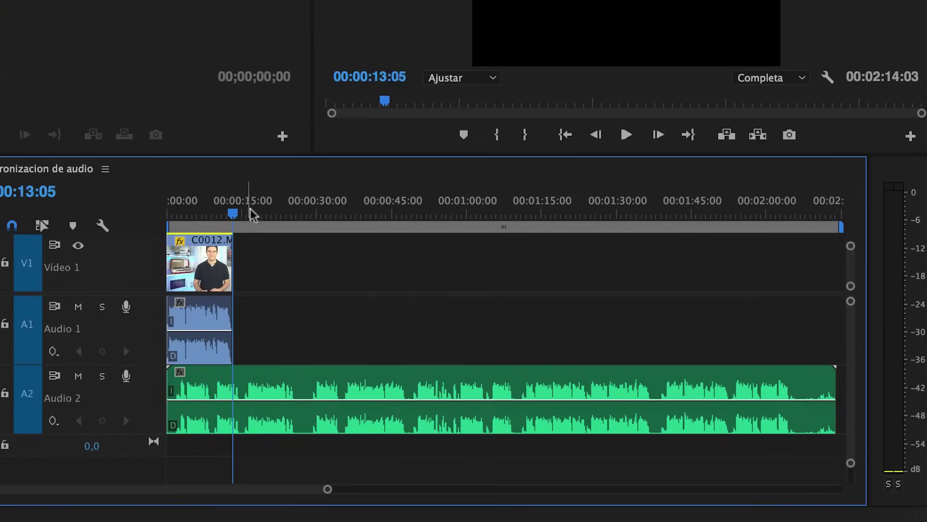
key(space)
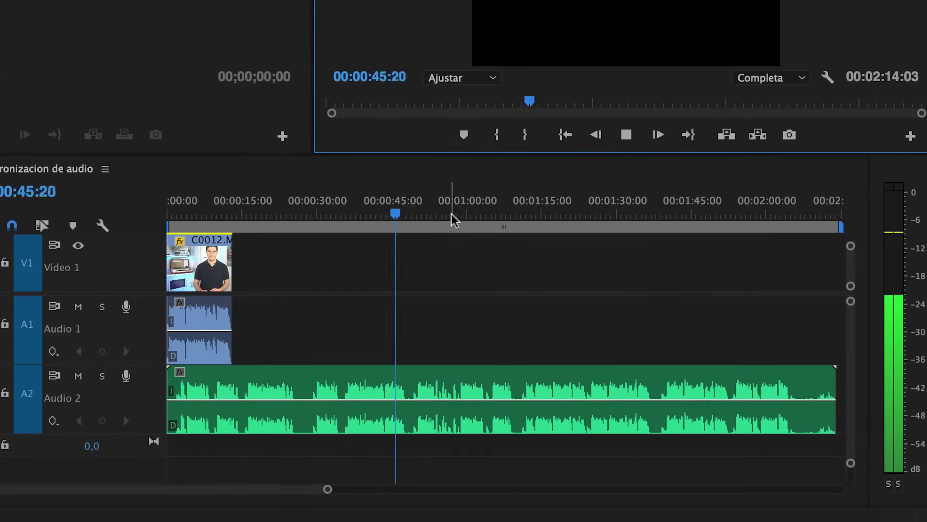
click(469, 212)
click(578, 215)
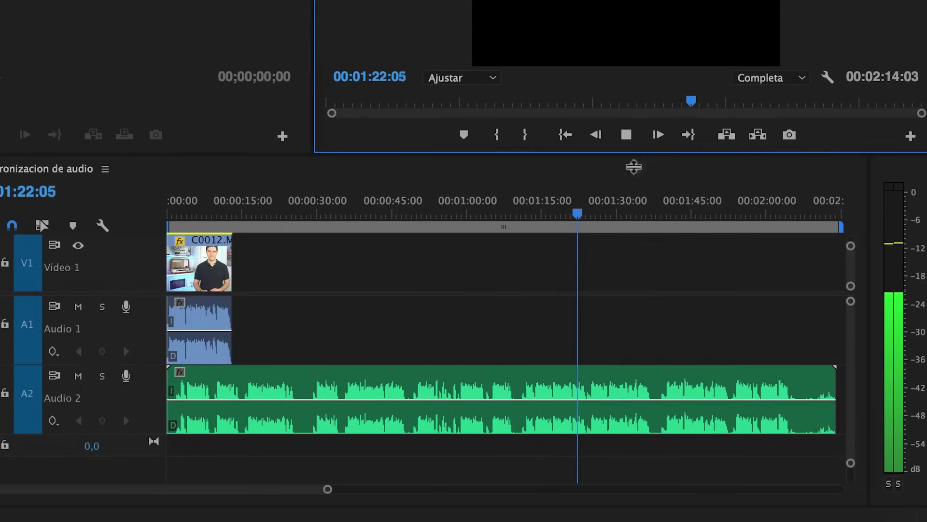
click(691, 212)
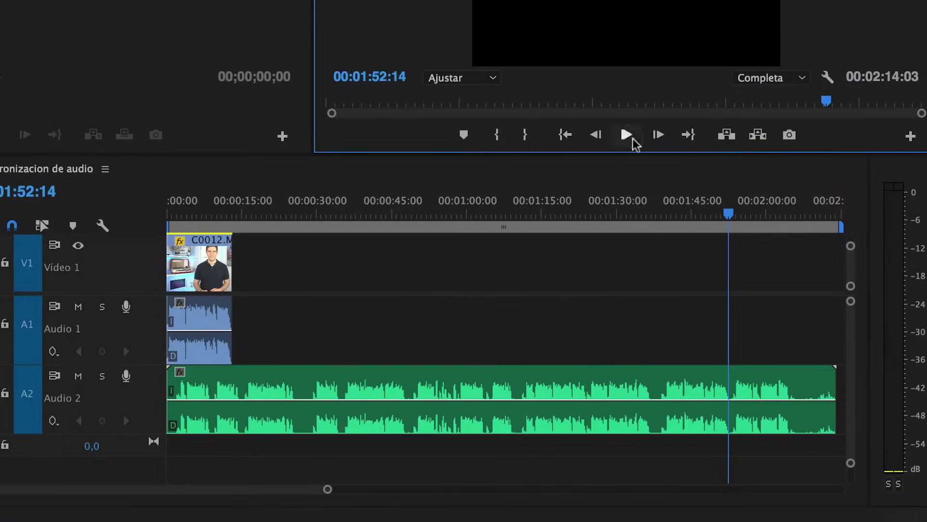
- Move C0012.MP4 to about 01:39:09 over the matching WAV section and scrub around 1:43 to check sync
mouse_move(280, 276)
mouse_down()
mouse_move(205, 323)
mouse_move(710, 294)
mouse_up()
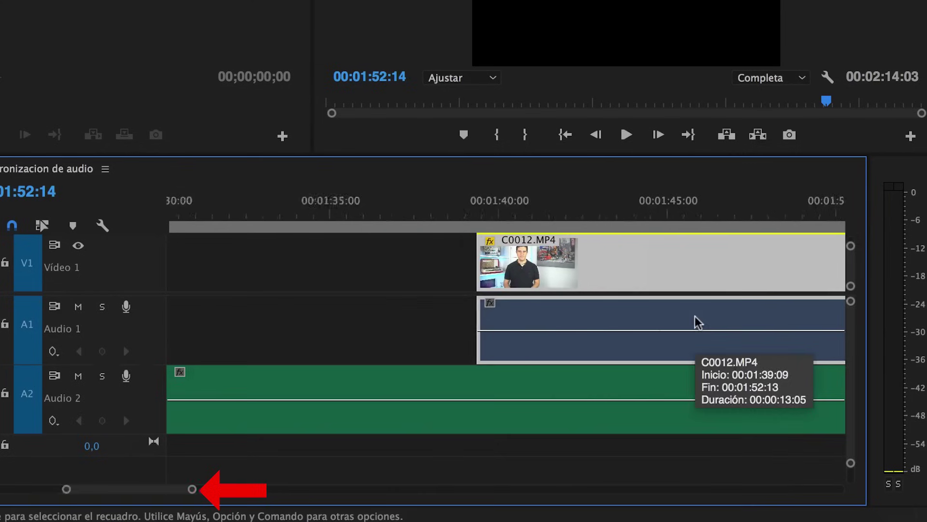
alt+scroll(698, 323, up, 3)
drag(564, 254, 526, 263)
alt+scroll(526, 263, up, 2)
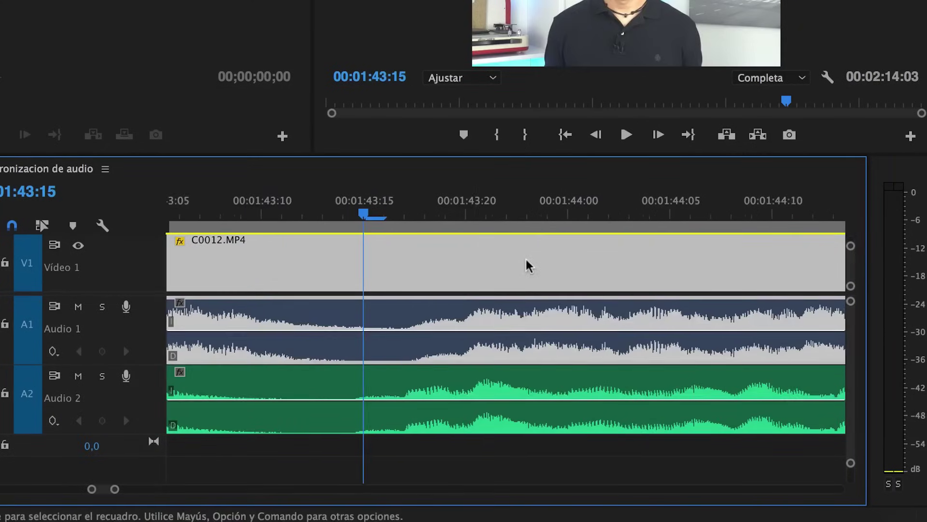
click(375, 203)
mouse_move(386, 199)
mouse_down()
mouse_move(395, 212)
mouse_move(325, 217)
mouse_up()
alt+scroll(386, 223, down, 5)
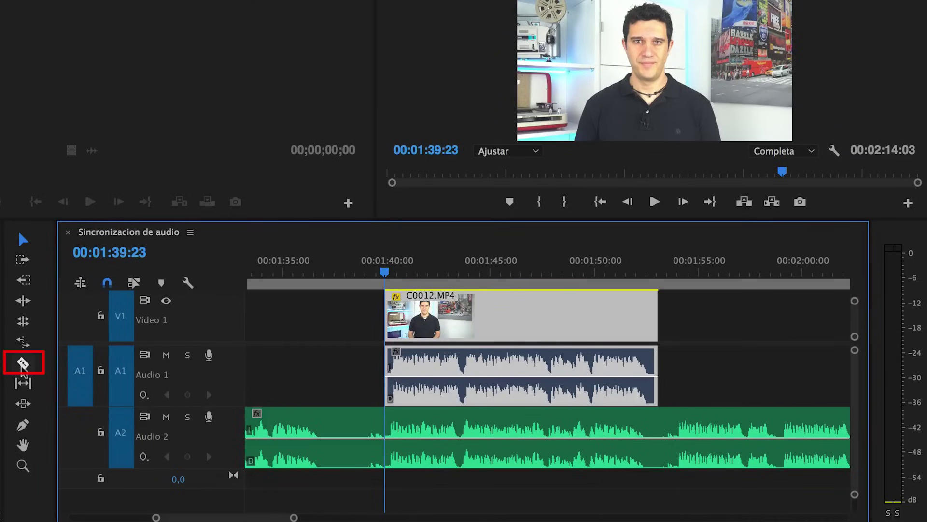
- Razor the A2 recorder audio at the camera clip's edges and delete the leading and trailing pieces
click(23, 366)
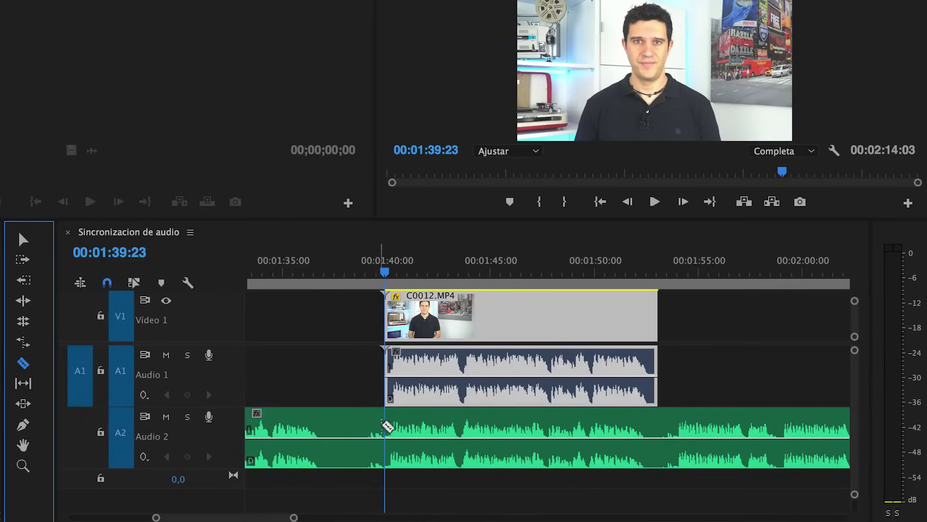
click(386, 426)
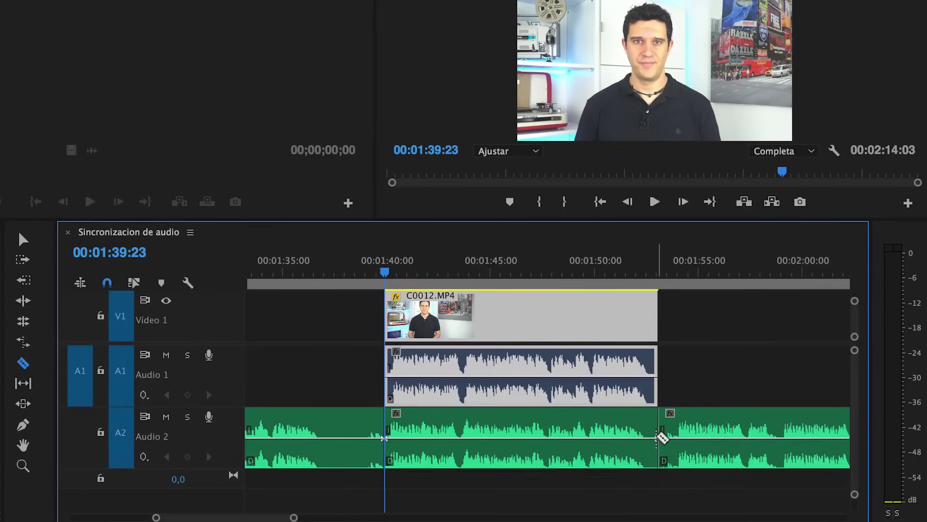
click(23, 239)
click(319, 420)
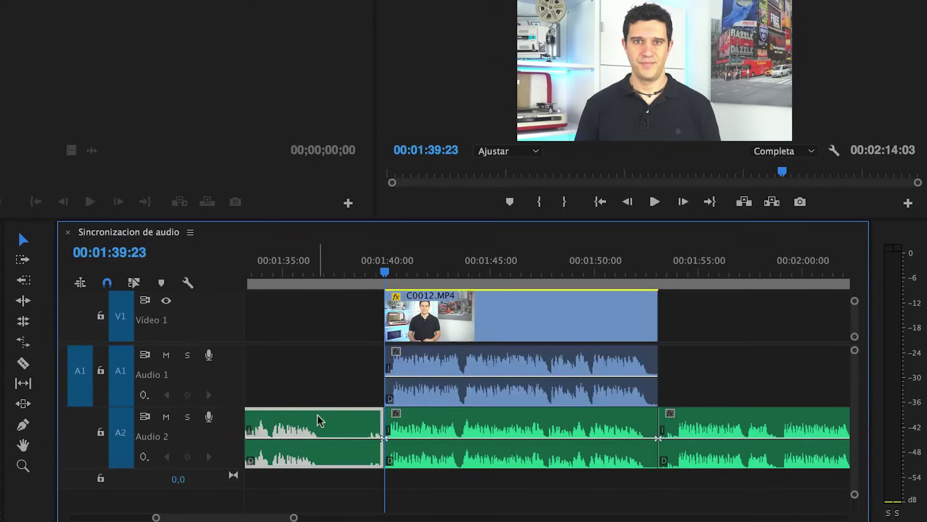
key(Delete)
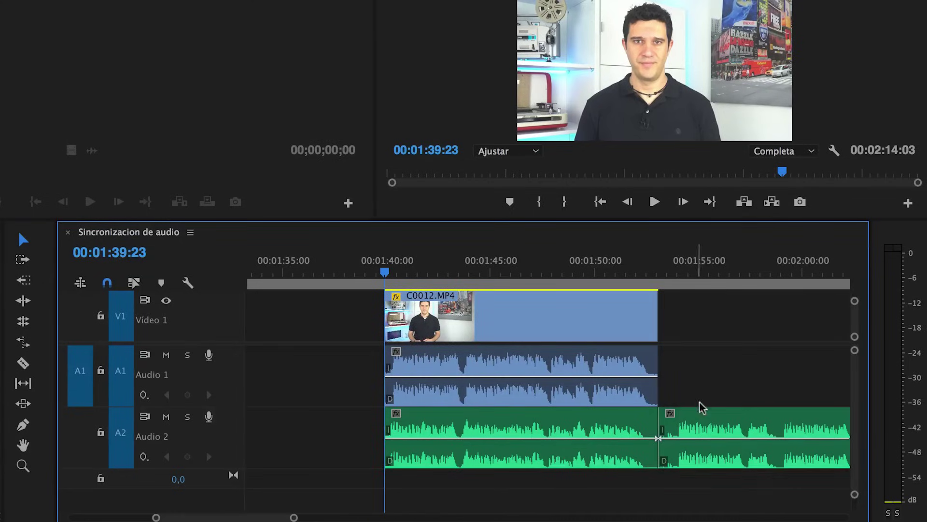
click(706, 422)
key(Delete)
key(minus)
key(minus)
key(minus)
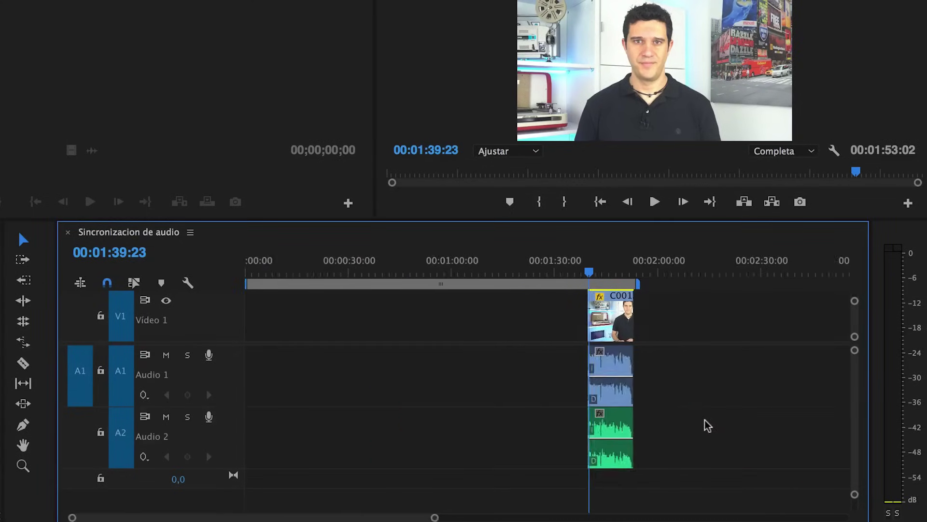
key(equal)
key(equal)
- Play back the synced clip, then zoom to frame level at its end near 01:53:02
click(655, 202)
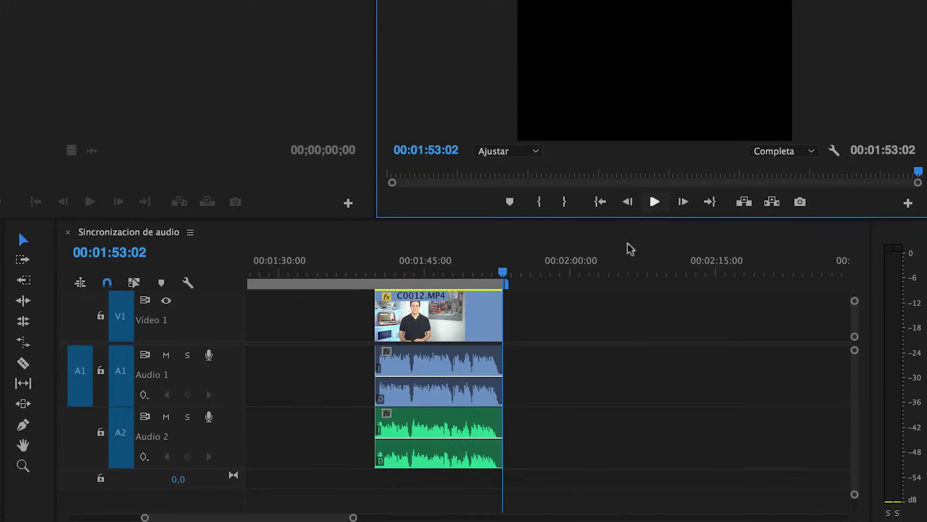
key(equal)
key(equal)
key(equal)
key(equal)
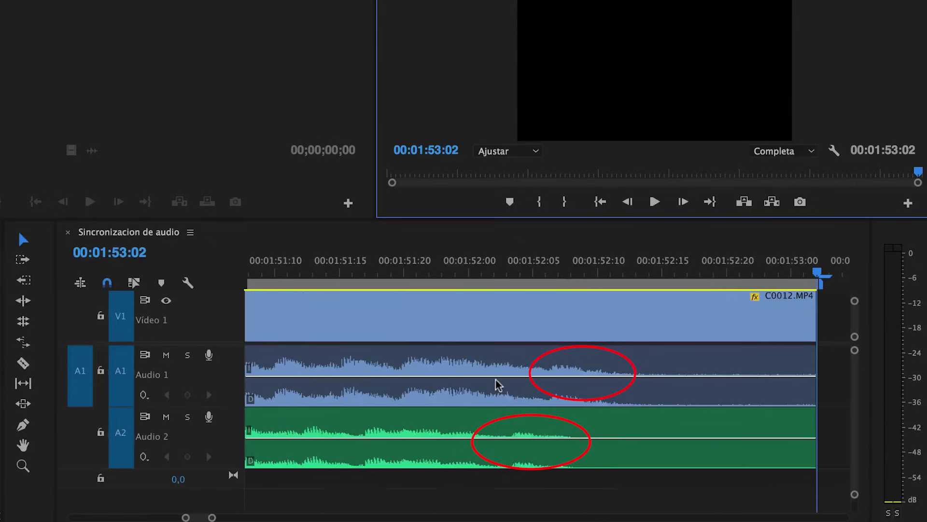
- Nudge the recorder audio one frame later and cut away its overhang past the camera clip's end
drag(468, 425, 502, 429)
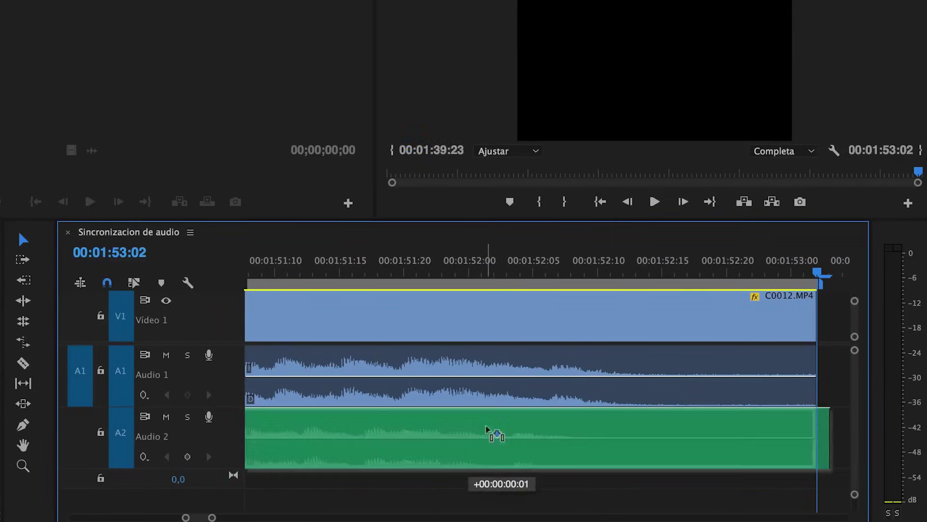
key(minus)
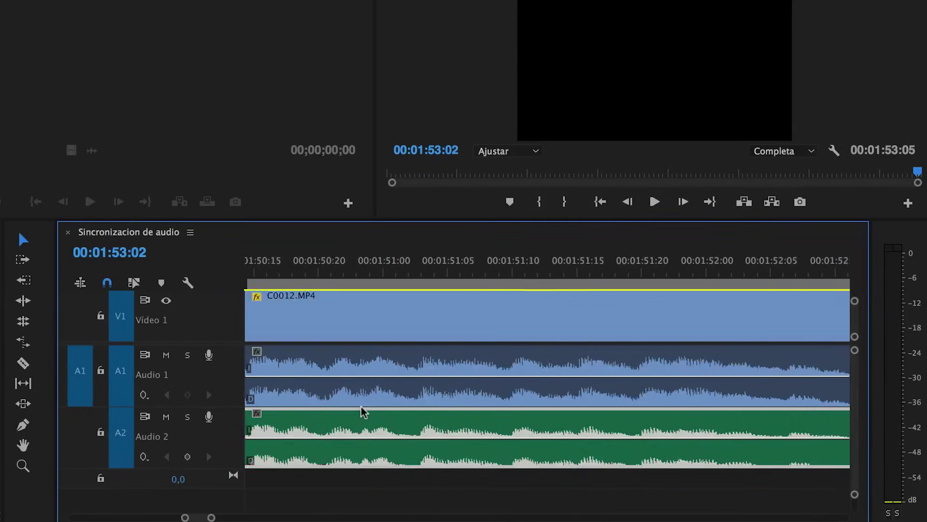
key(minus)
key(minus)
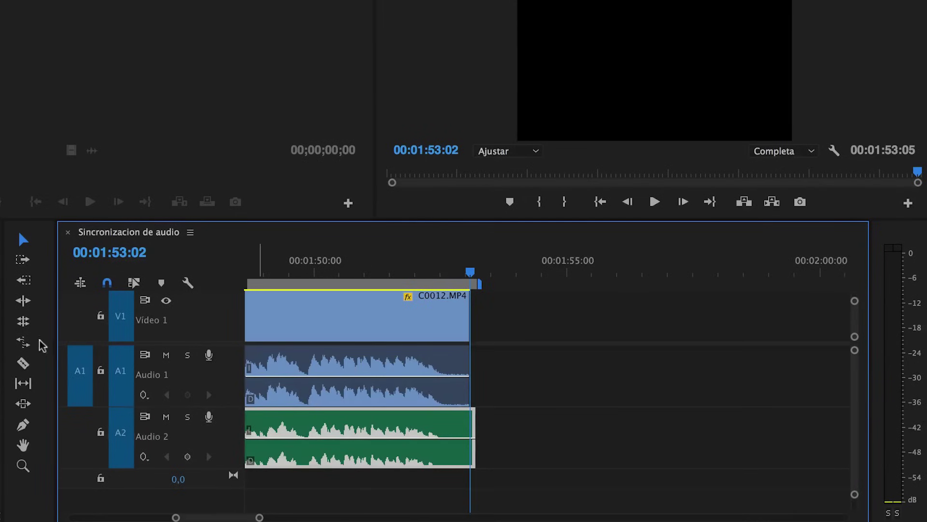
click(23, 363)
click(480, 421)
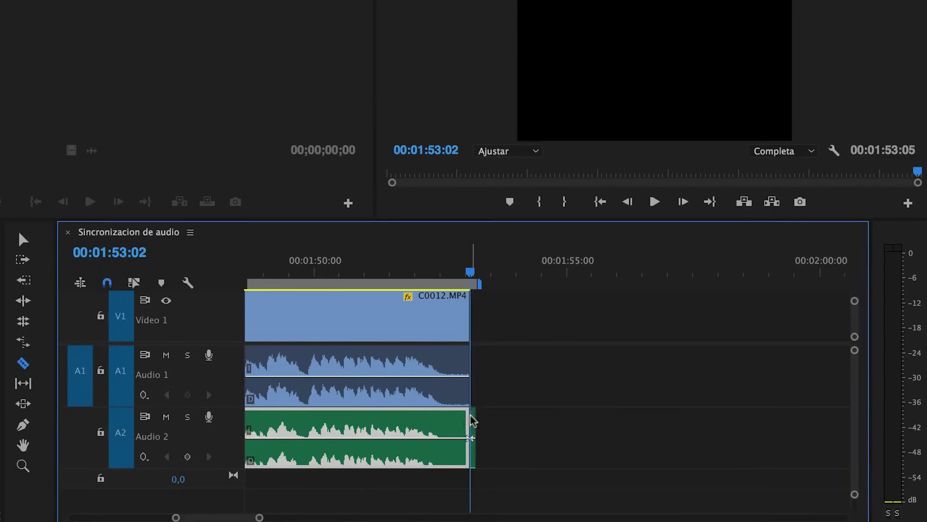
click(23, 239)
click(476, 424)
key(Delete)
- Extend the recorder audio's start flush with the camera clip and play from near the start
scroll(477, 424, up, 5)
scroll(476, 424, up, 2)
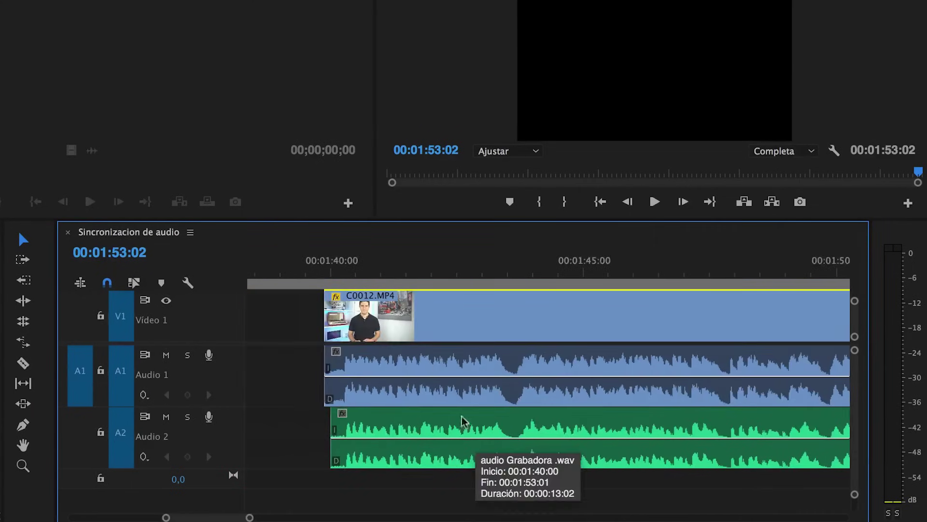
drag(336, 413, 329, 413)
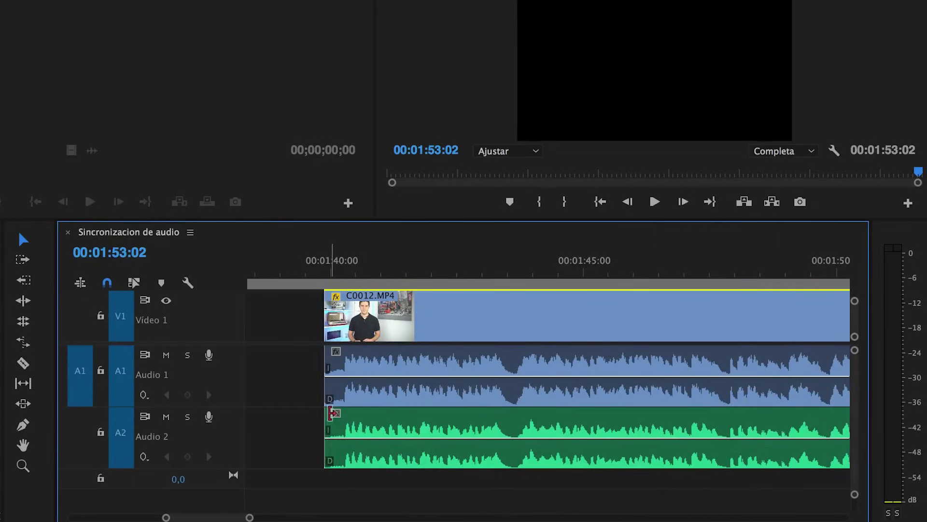
click(377, 272)
key(space)
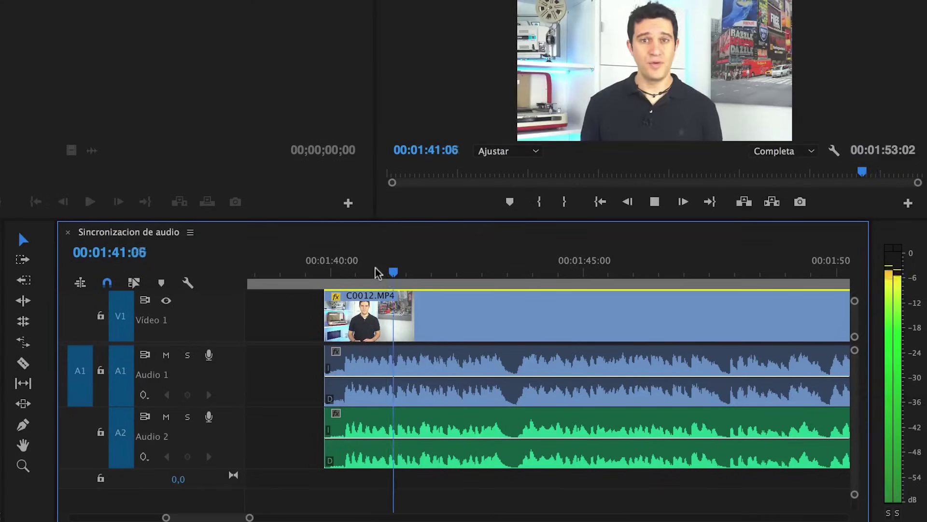
- Let playback run with the timeline zoomed out and stop at 00:01:53:02
key(minus)
key(minus)
key(minus)
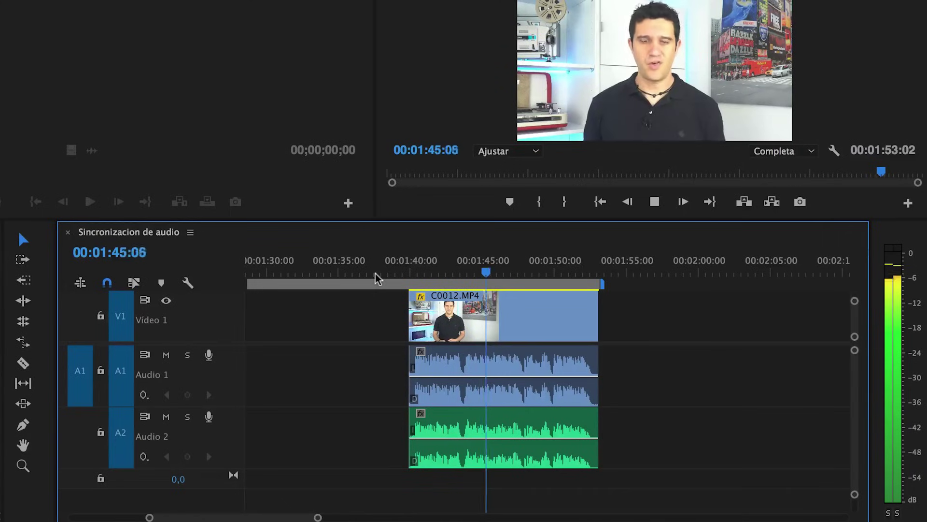
scroll(376, 278, down, 1)
scroll(376, 279, down, 1)
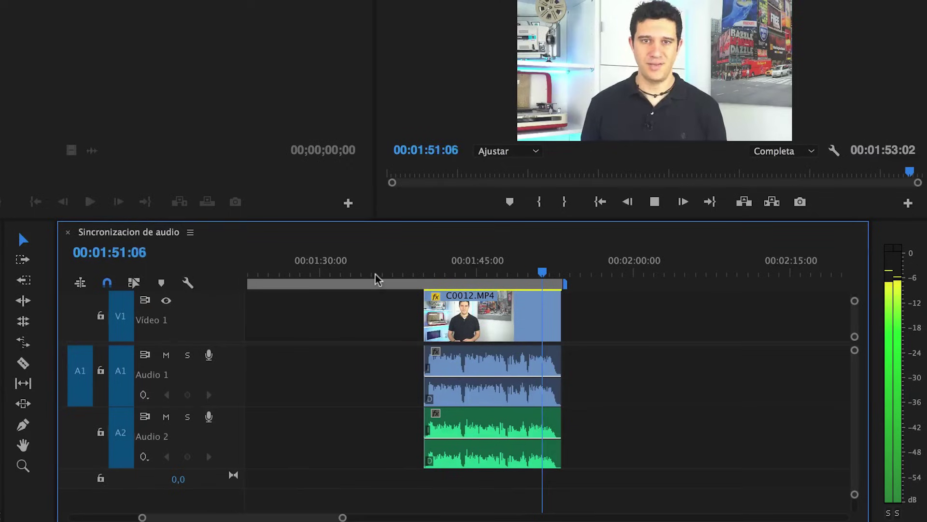
click(655, 202)
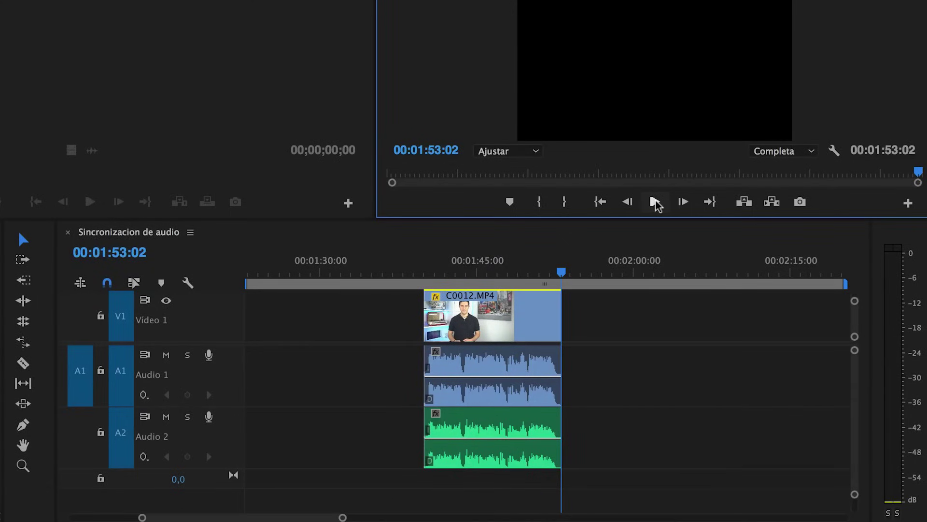
- Delete the camera's audio from A1, then return to the clip's start and play
click(498, 370)
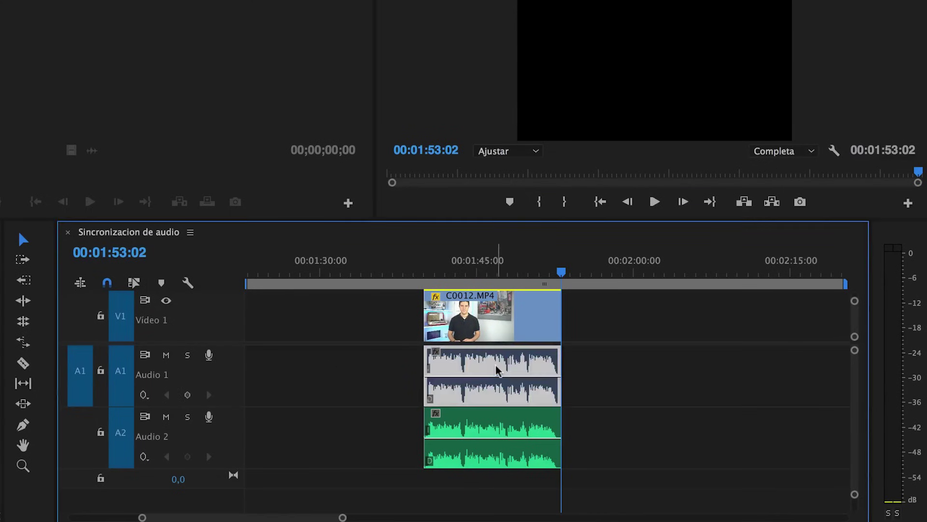
key(Delete)
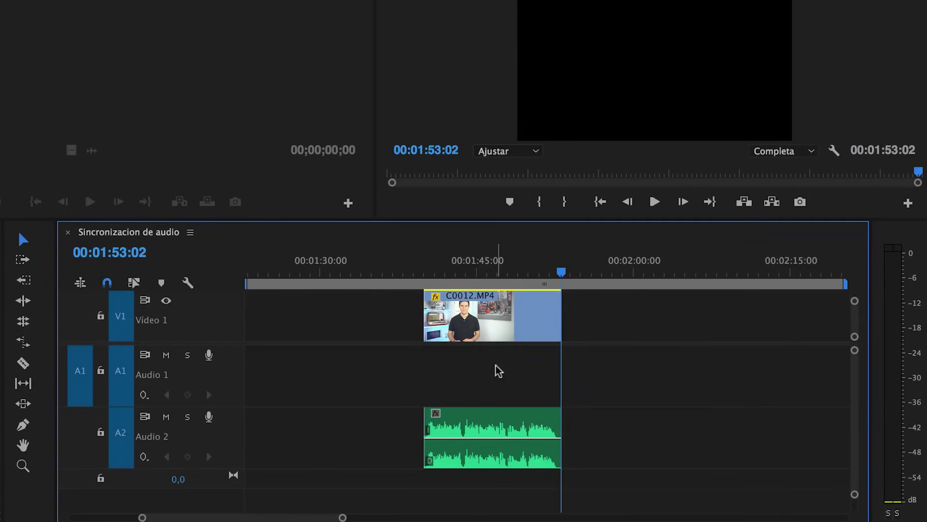
click(425, 272)
click(655, 202)
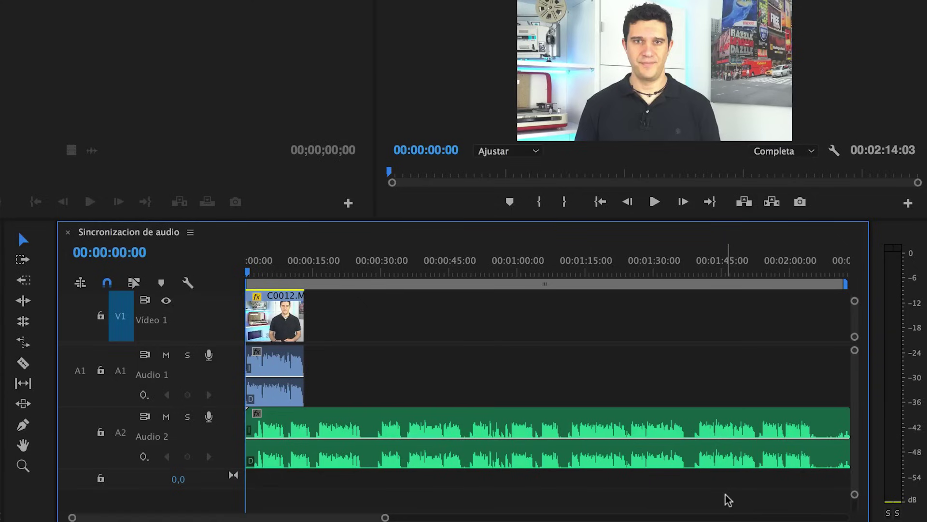
drag(421, 311, 284, 446)
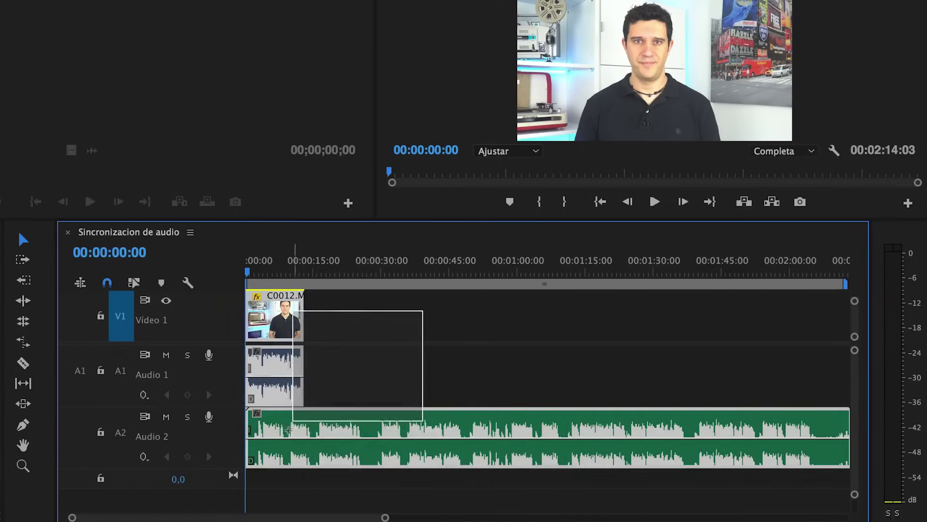
right_click(295, 307)
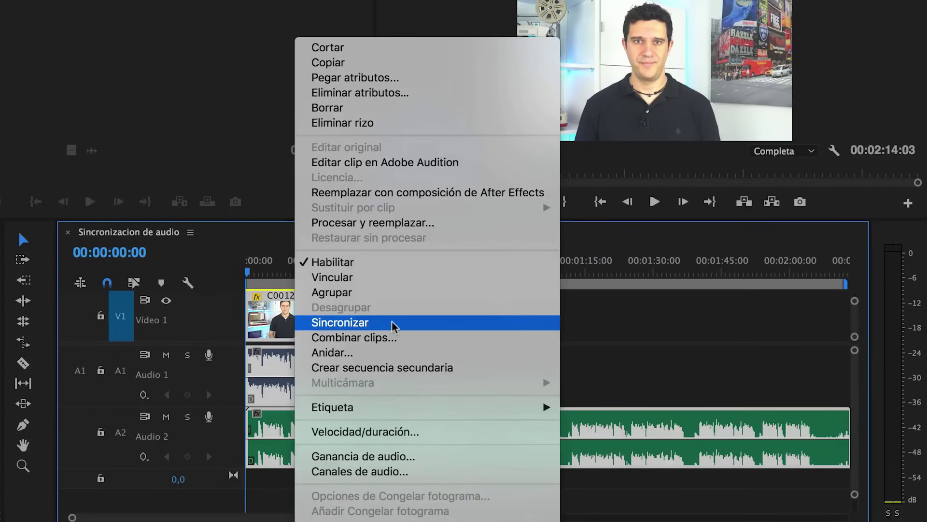
click(605, 340)
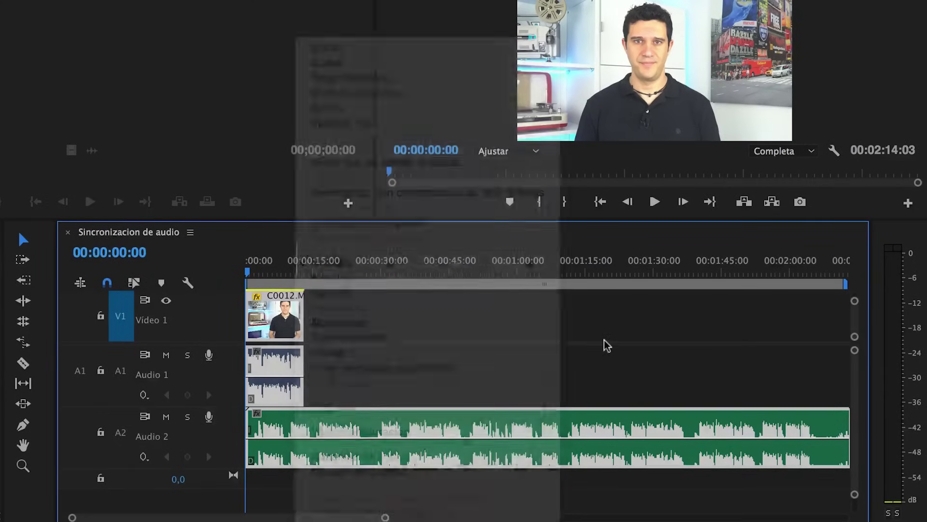
click(534, 365)
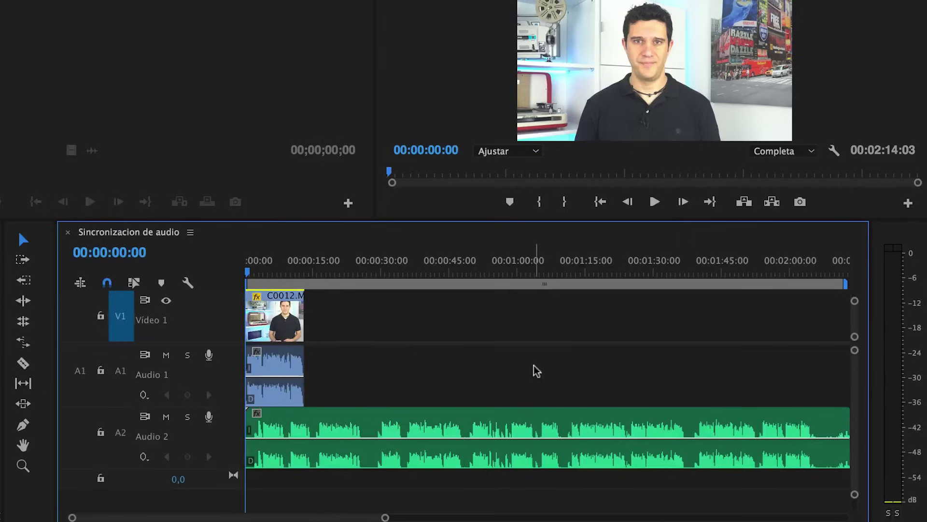
drag(564, 374, 296, 448)
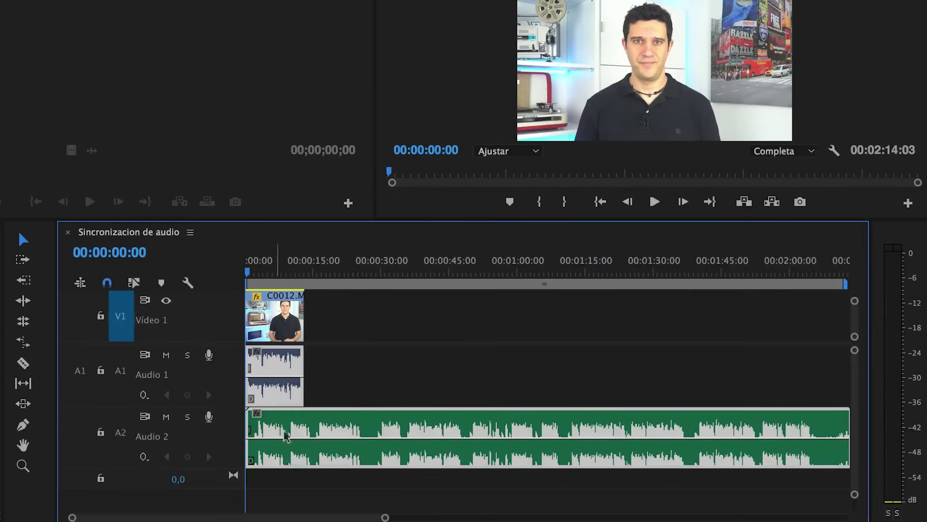
right_click(285, 390)
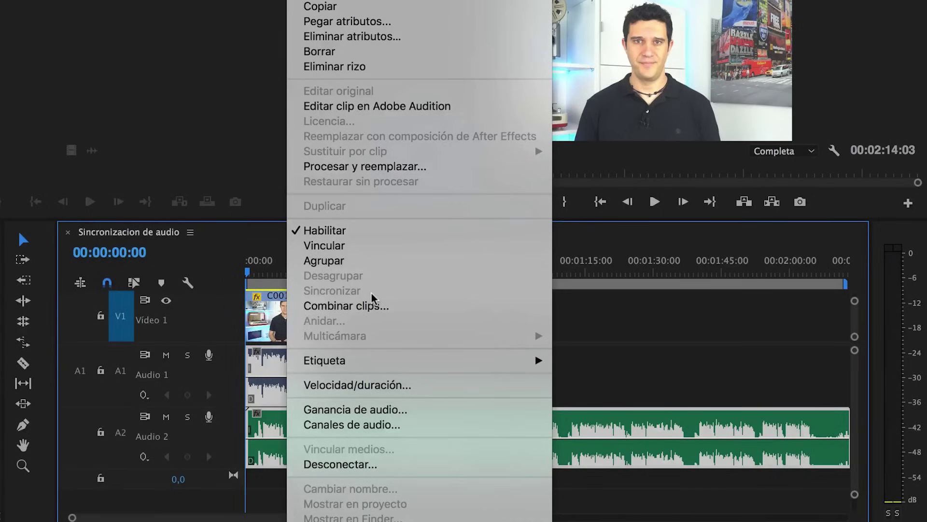
click(606, 333)
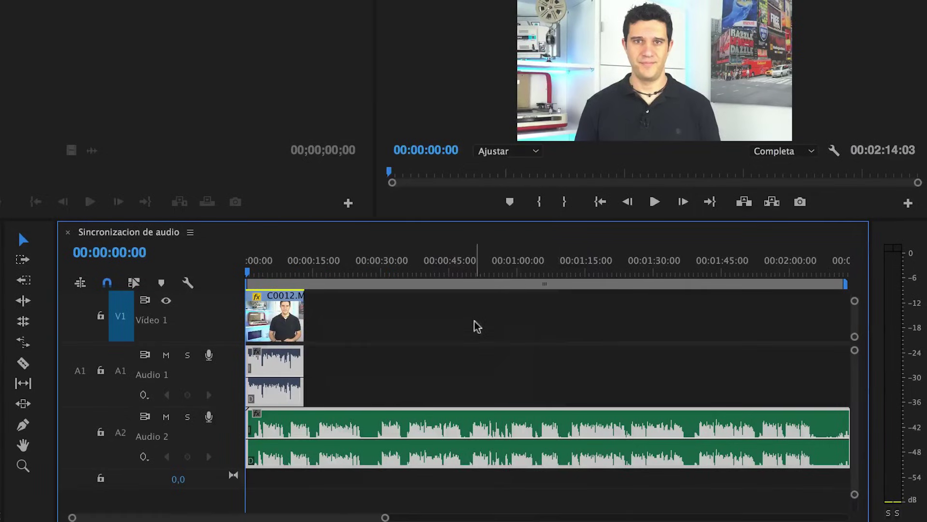
- Synchronize the camera clip and recorder audio by Audio, matching on Canal de pista 1
drag(474, 321, 279, 408)
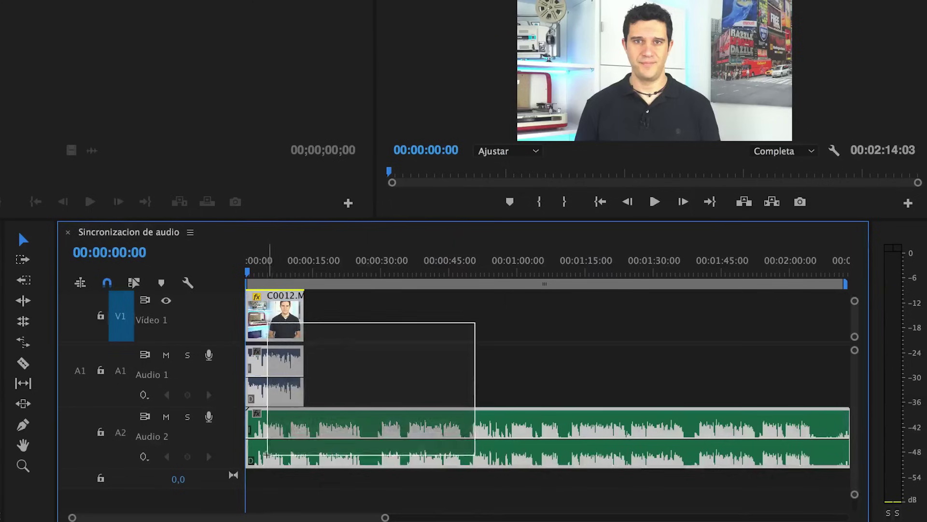
right_click(288, 312)
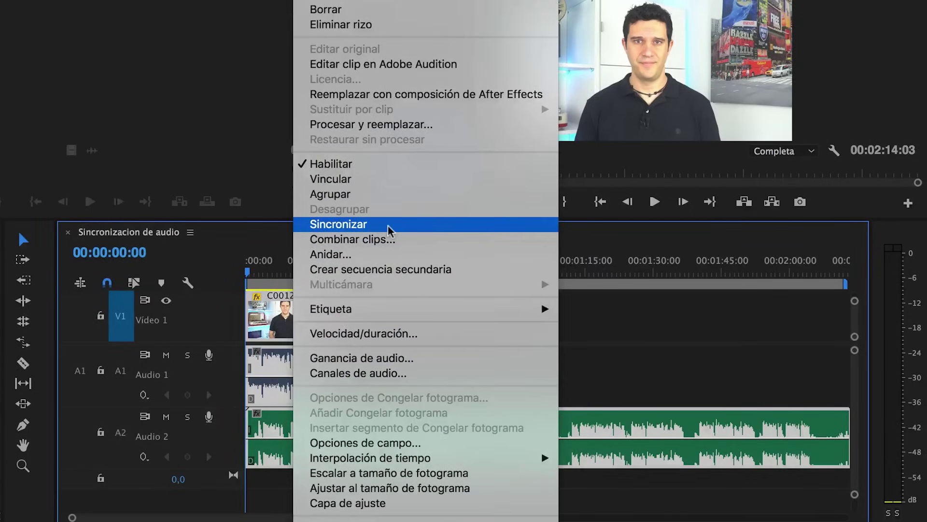
click(388, 226)
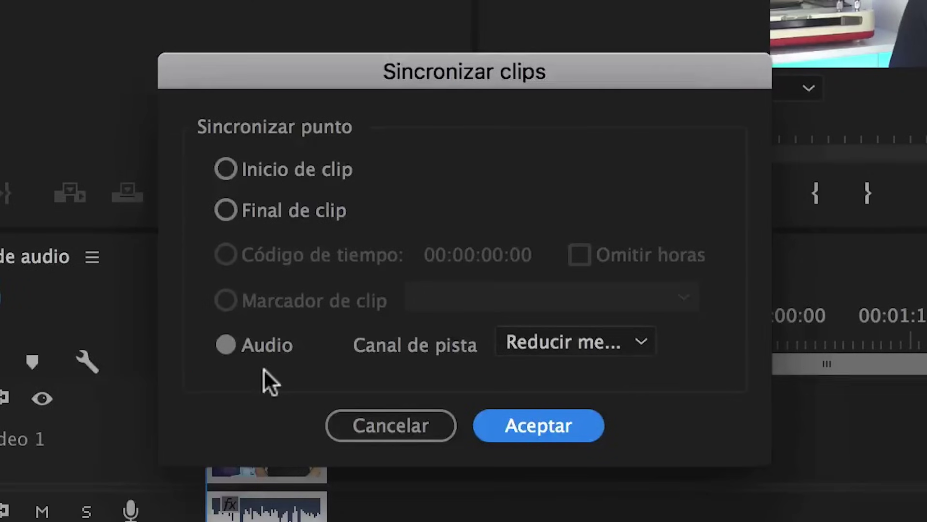
click(637, 342)
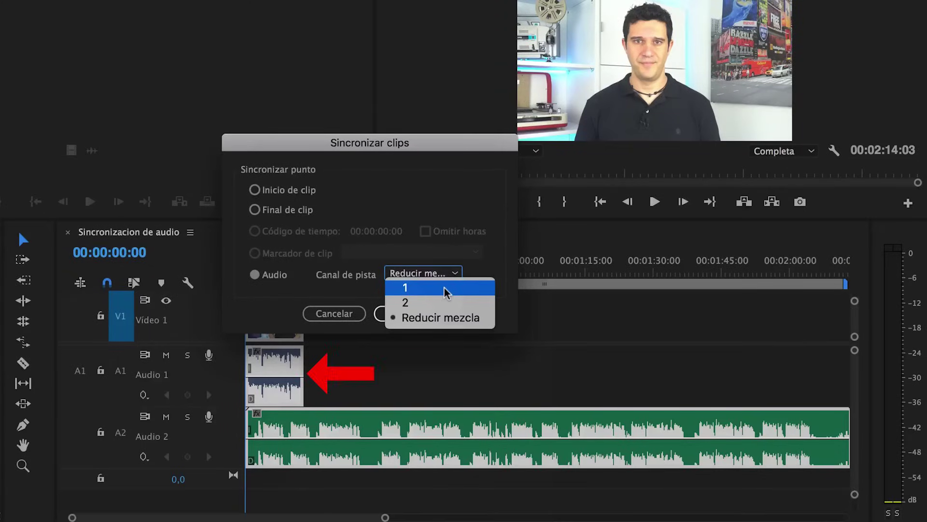
click(444, 287)
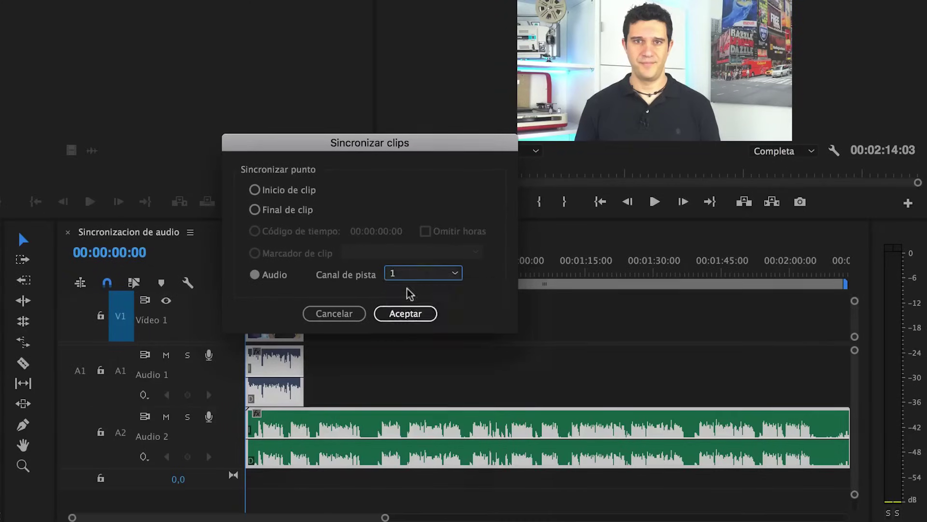
click(411, 319)
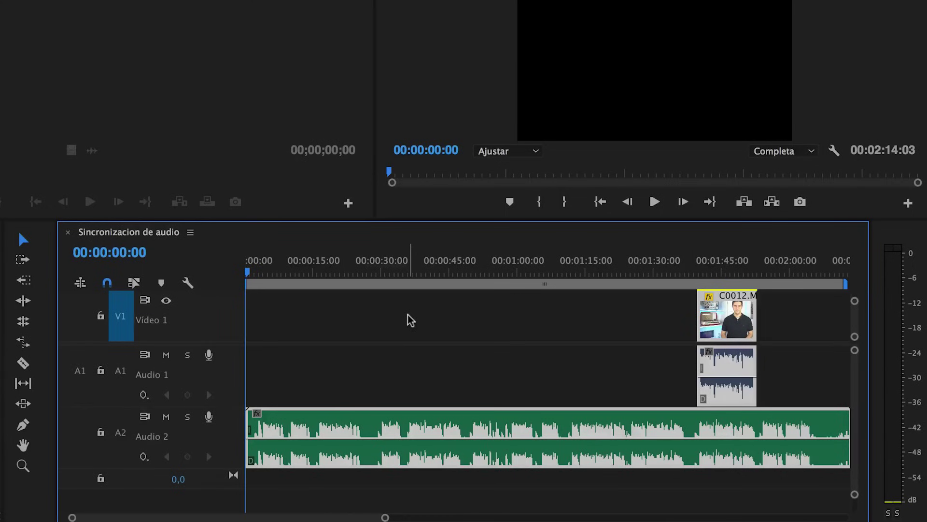
- Cut the A2 recorder audio at the camera clip's start and end and delete both excess pieces
key(c)
click(699, 437)
click(766, 426)
click(22, 239)
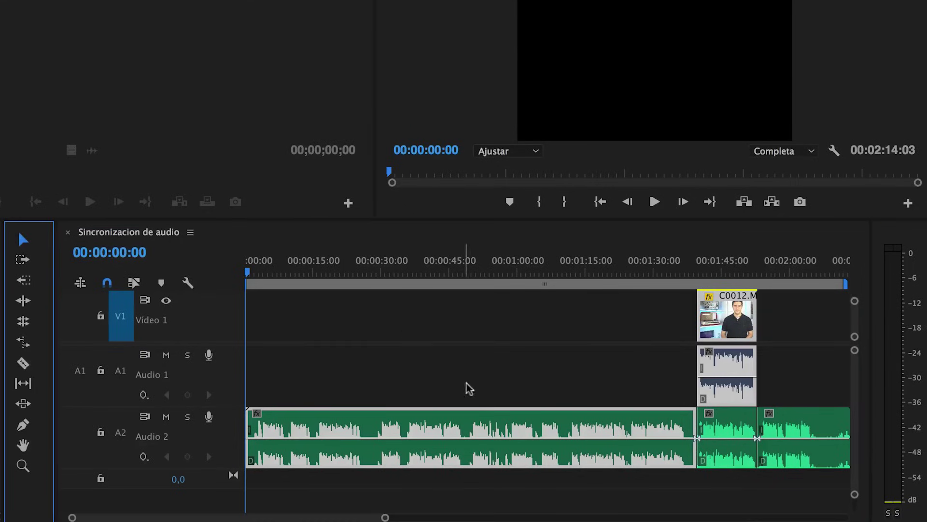
click(584, 425)
key(Delete)
click(813, 425)
key(Delete)
- Remove the camera's own audio clip from A1 at the synced clip's start
scroll(768, 416, up, 5)
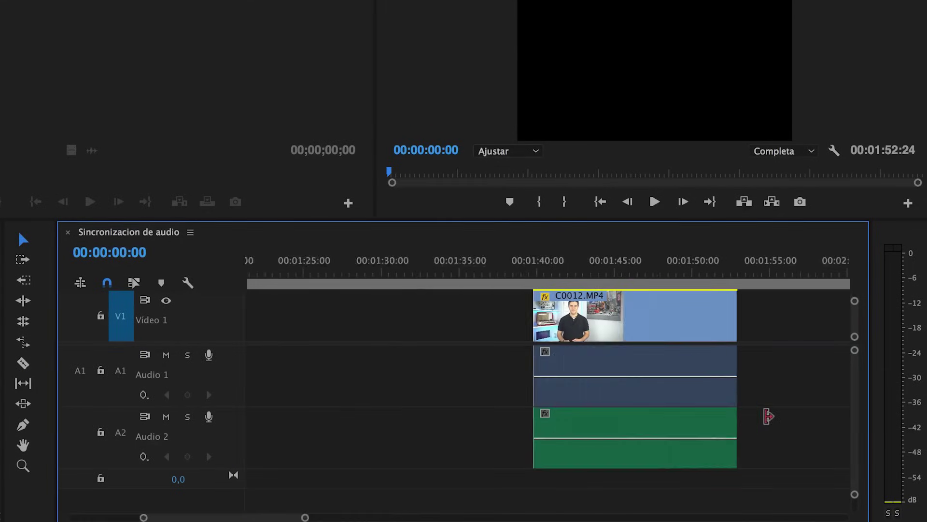
scroll(768, 417, up, 2)
key(Down)
click(464, 360)
key(Delete)
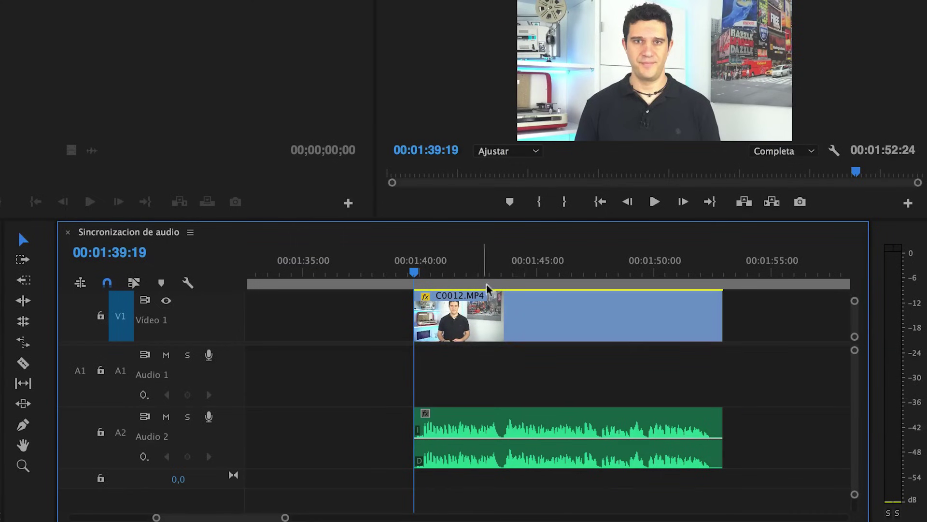